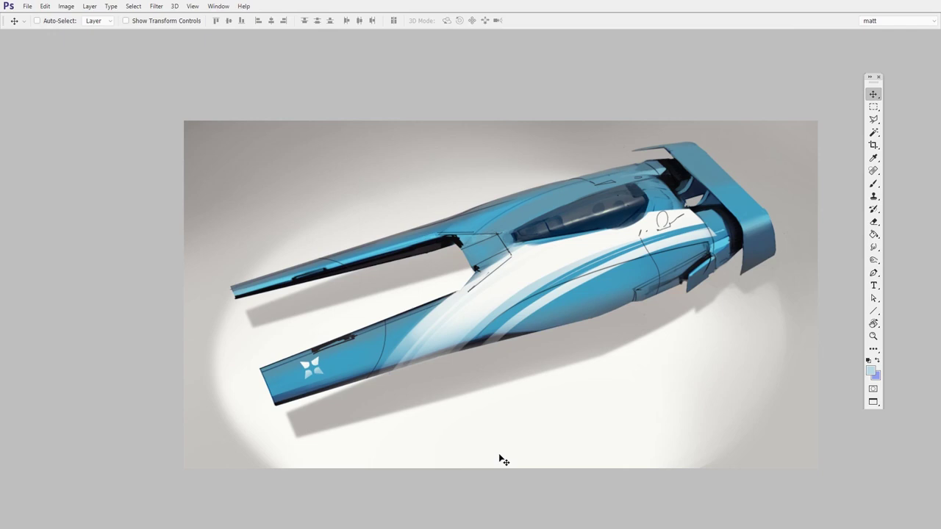
Step: Show the Layers panel from the Window menu and place it beside the spaceship artwork
left_click(219, 7)
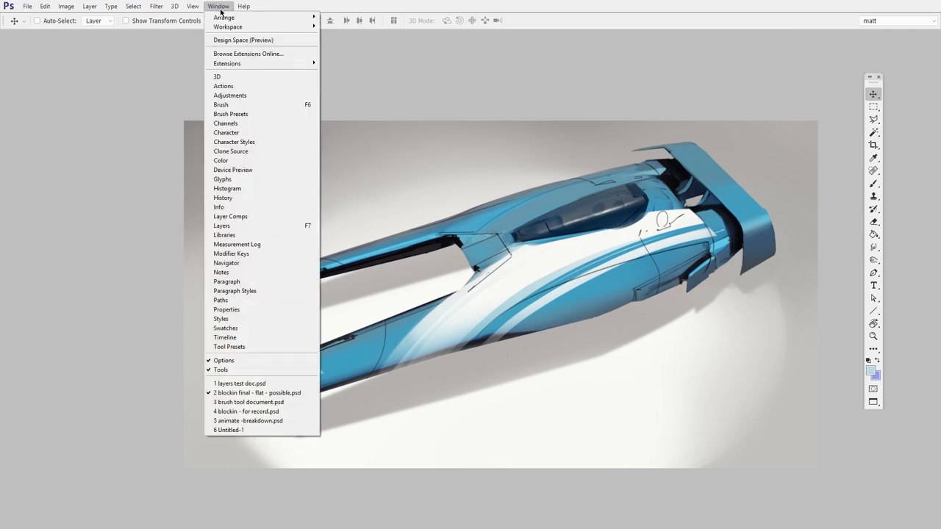
left_click(262, 226)
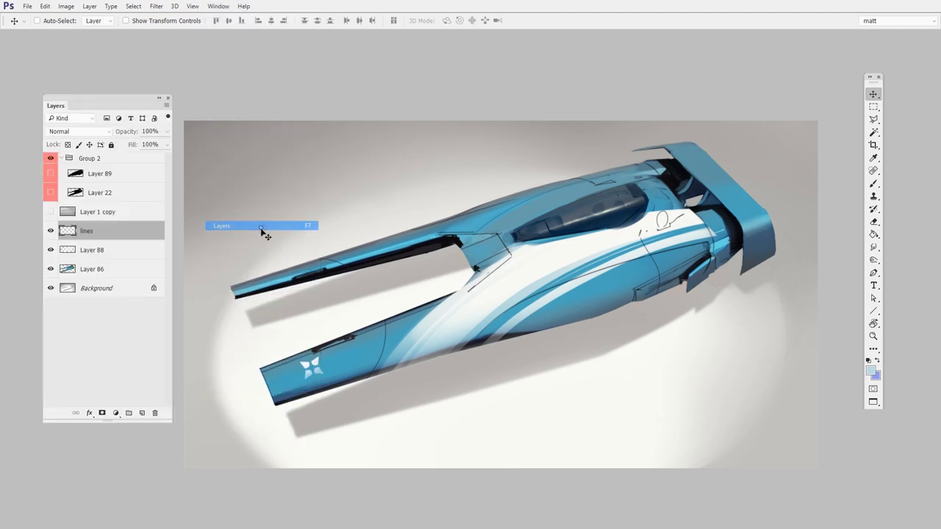
left_click_drag(129, 105, 125, 96)
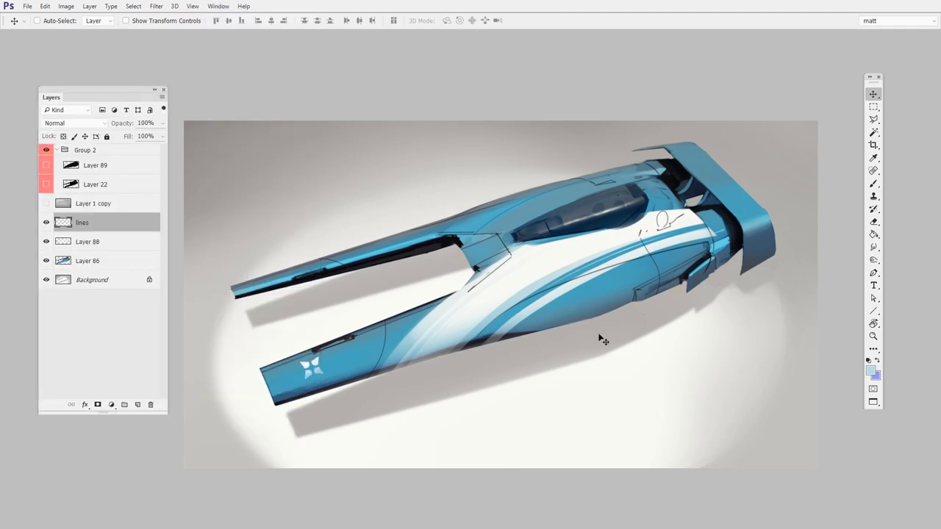
left_click(604, 269)
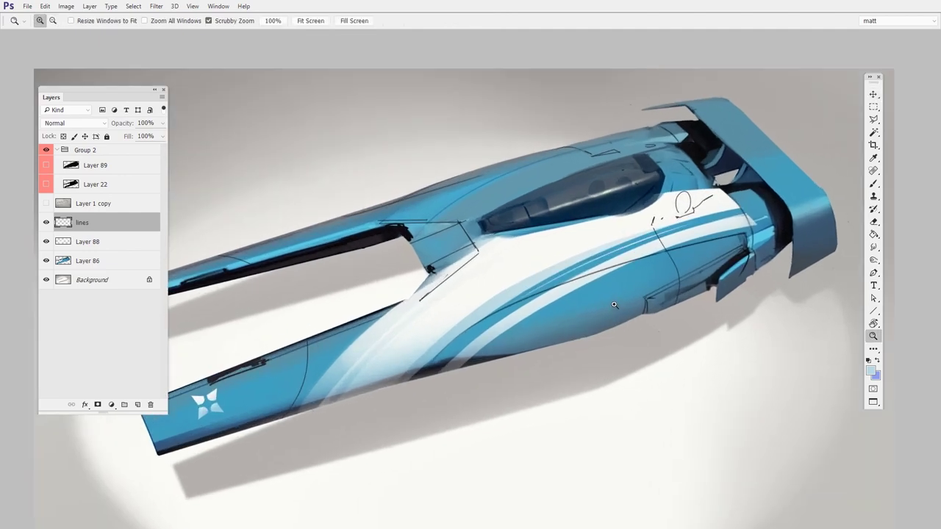
left_click(46, 222)
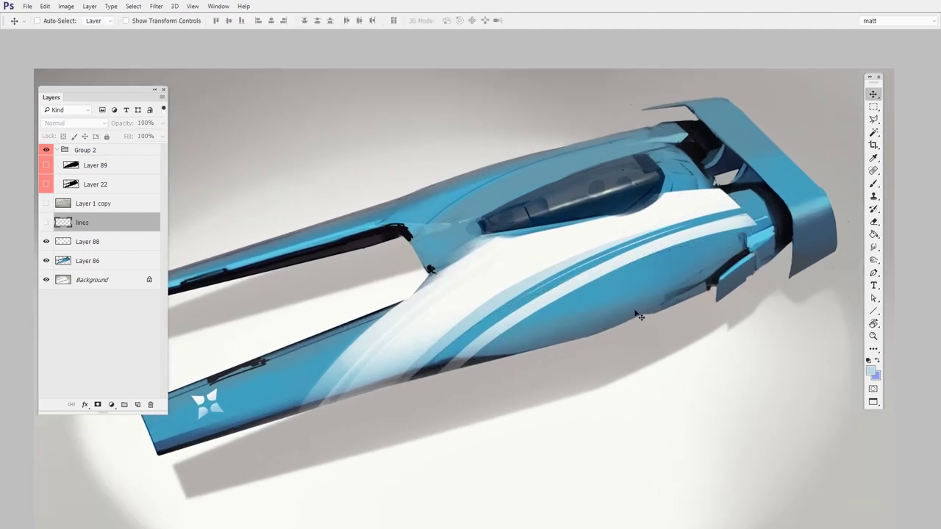
left_click(46, 241)
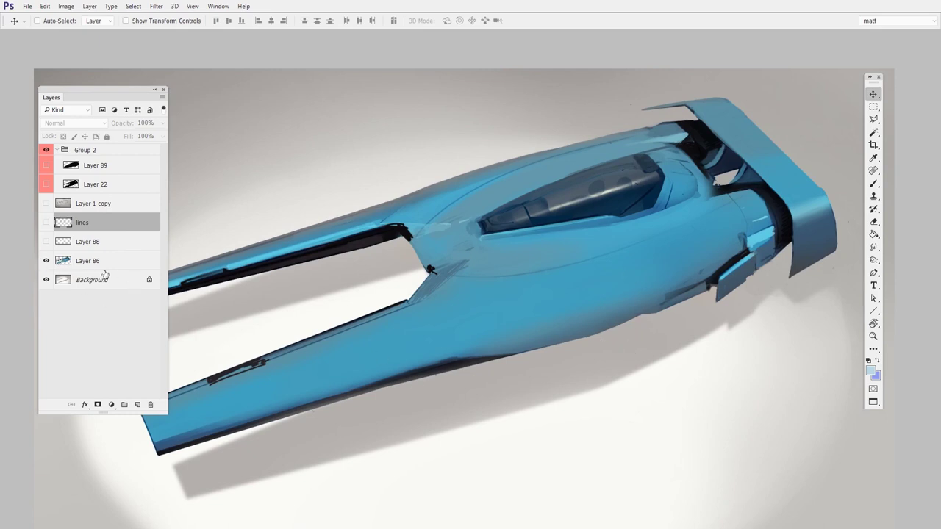
left_click(56, 265)
left_click(46, 260)
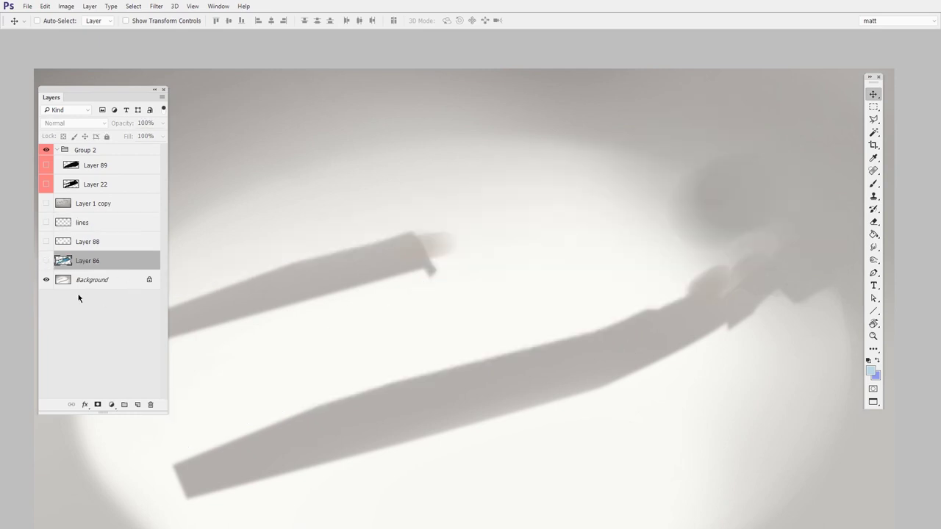
left_click(46, 260)
left_click_drag(47, 242, 46, 222)
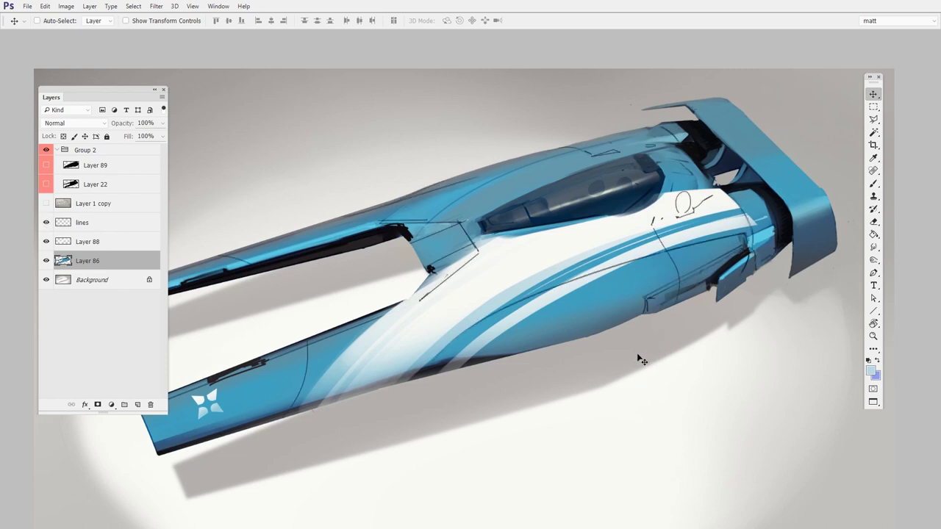
Step: On a new layer above lines, paint a fin under the ship in its sampled blue
left_click(108, 225)
key("ctrl+shift+alt+n")
key("b")
left_click(606, 308, "alt")
left_click_drag(579, 333, 647, 378)
Step: Erase the fin's lower edges to thin it, then merge it down into lines
key("e")
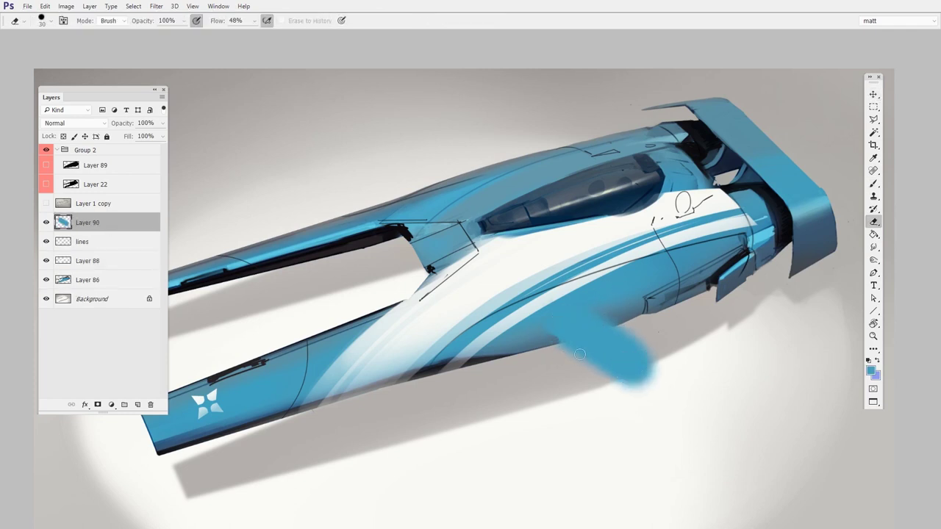
left_click_drag(554, 341, 541, 339)
mouse_move(639, 386)
left_mouse_down()
mouse_move(558, 340)
mouse_move(615, 337)
mouse_move(593, 393)
mouse_move(621, 375)
mouse_move(537, 357)
left_mouse_up()
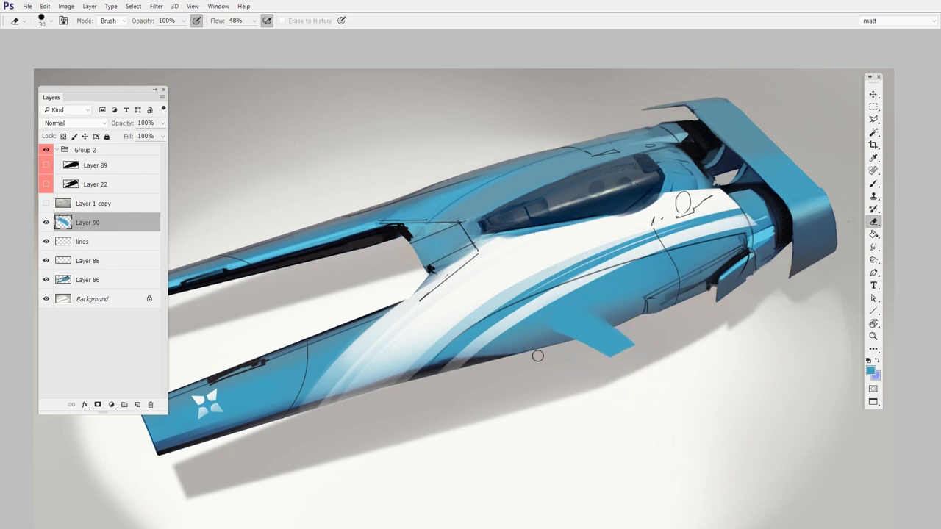
key("ctrl+e")
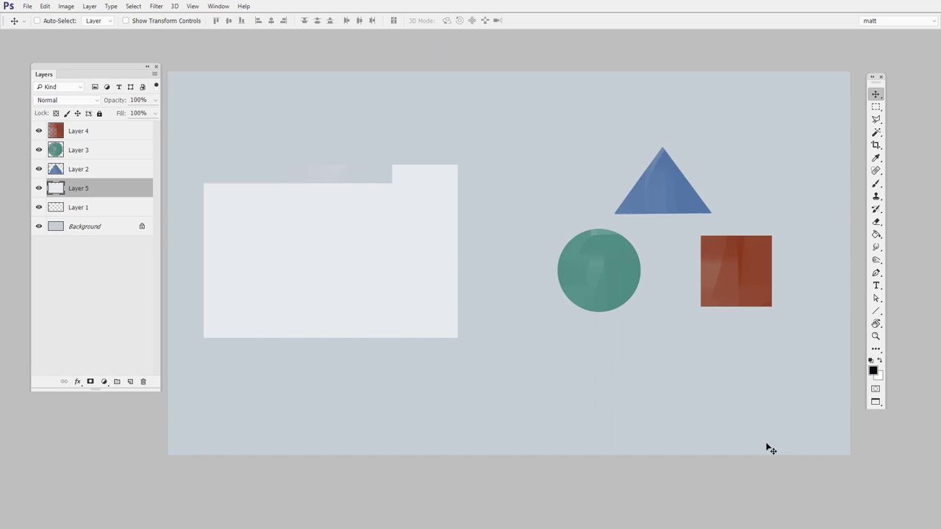
Step: In the shapes worksheet, keep the Move Tool active from its toolbox flyout
right_click(876, 95)
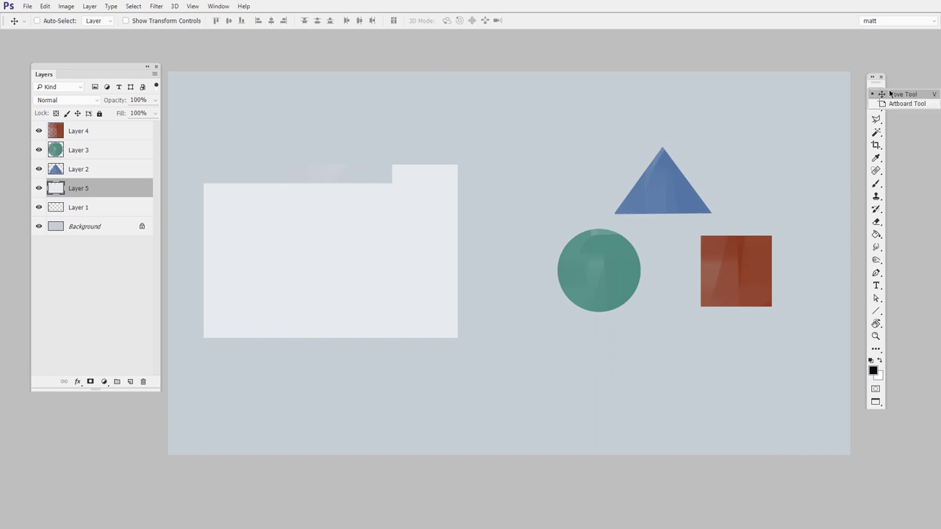
left_click(914, 98)
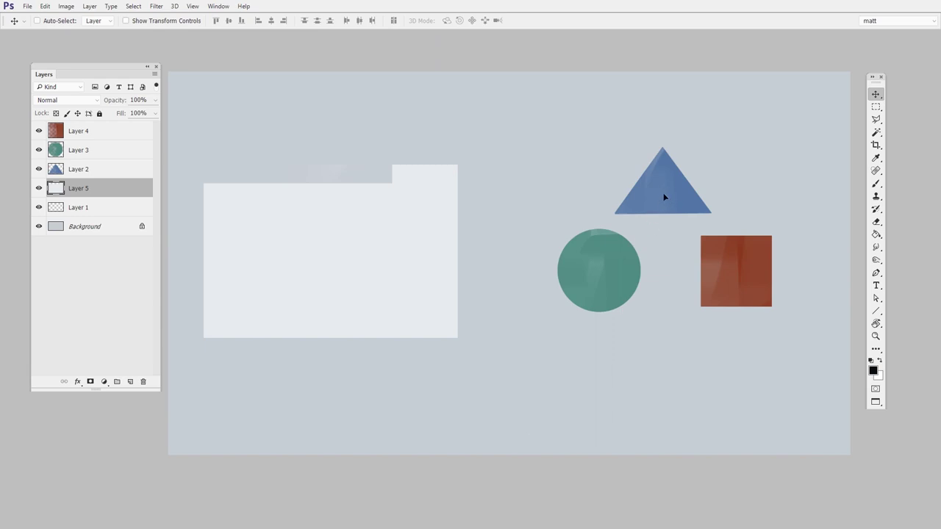
Step: Drag the white folder shape on Layer 5 around and settle it slightly up and right
left_click_drag(661, 196, 739, 152)
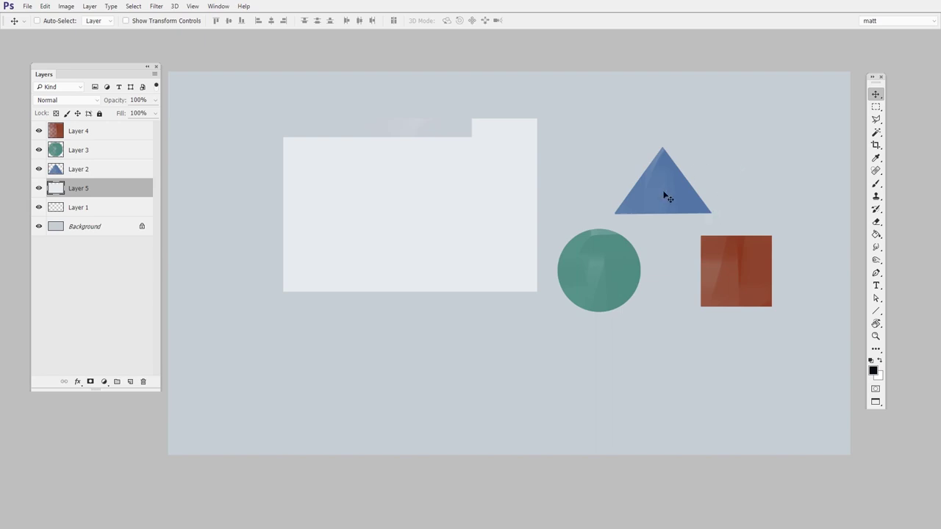
left_click_drag(669, 198, 713, 165)
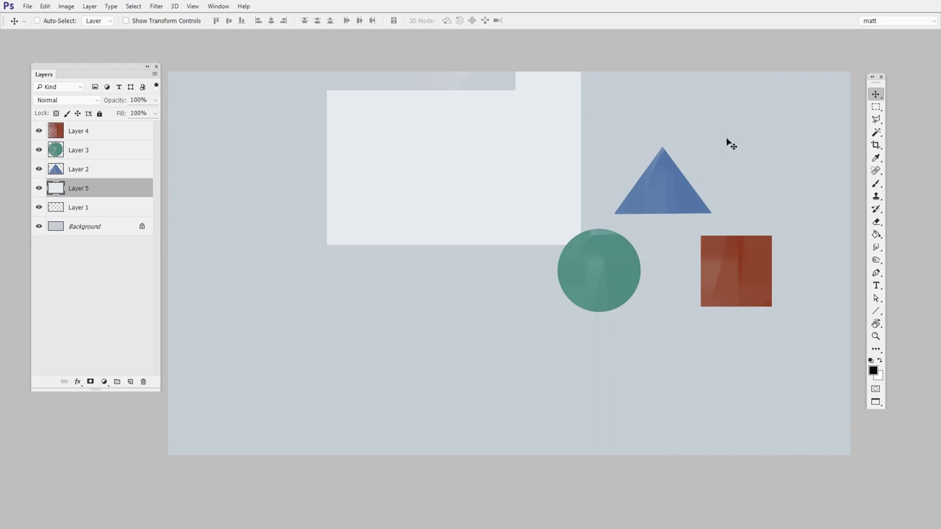
left_click_drag(727, 143, 612, 280)
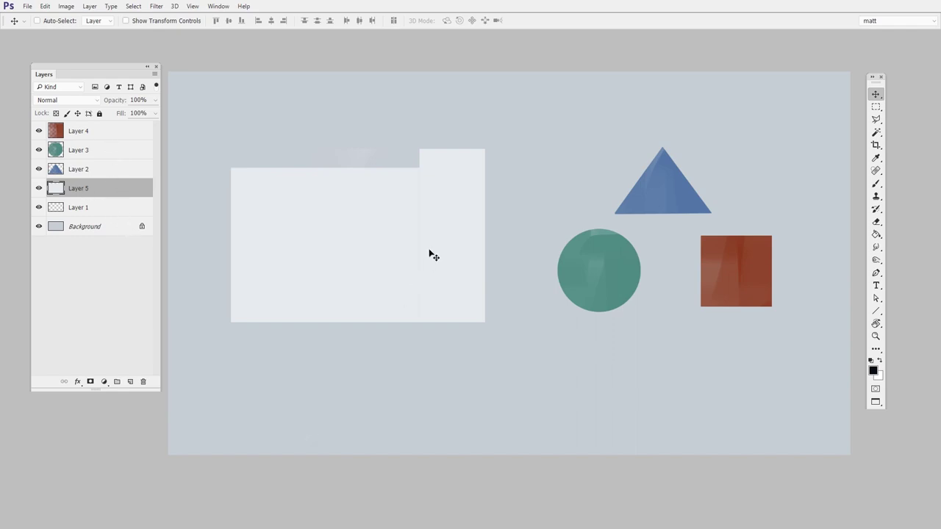
left_click_drag(430, 254, 418, 280)
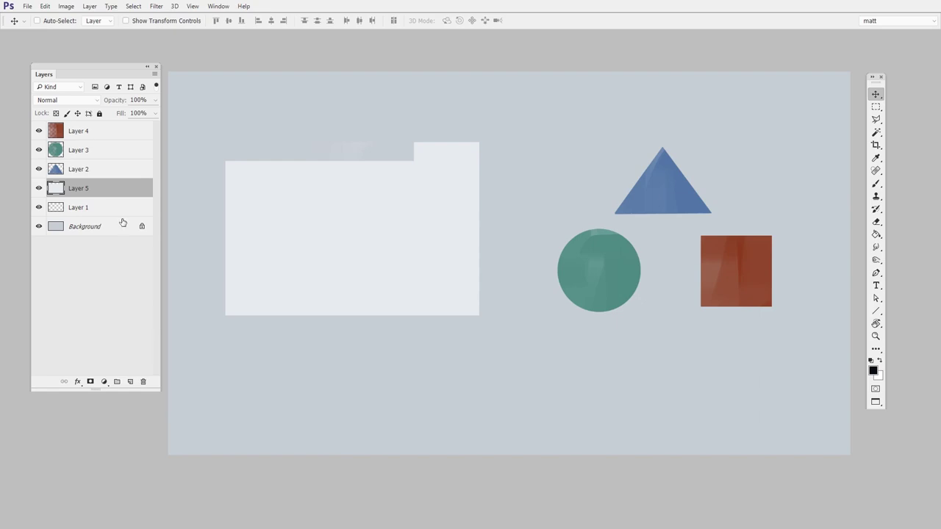
Step: Select Layers 2 and 3 and drag the triangle and circle together up-left
left_click(100, 170)
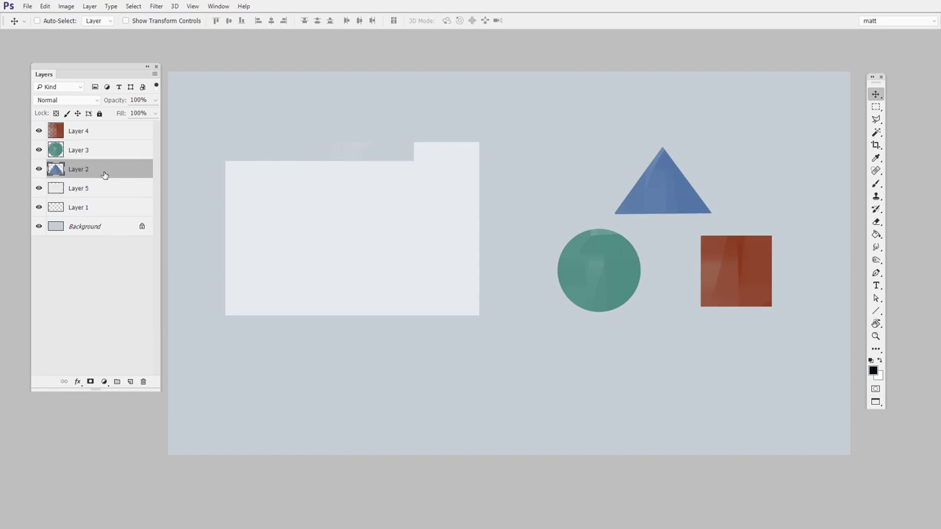
mouse_move(702, 245)
left_mouse_down()
mouse_move(677, 242)
mouse_move(674, 267)
mouse_move(727, 237)
mouse_move(696, 241)
left_mouse_up()
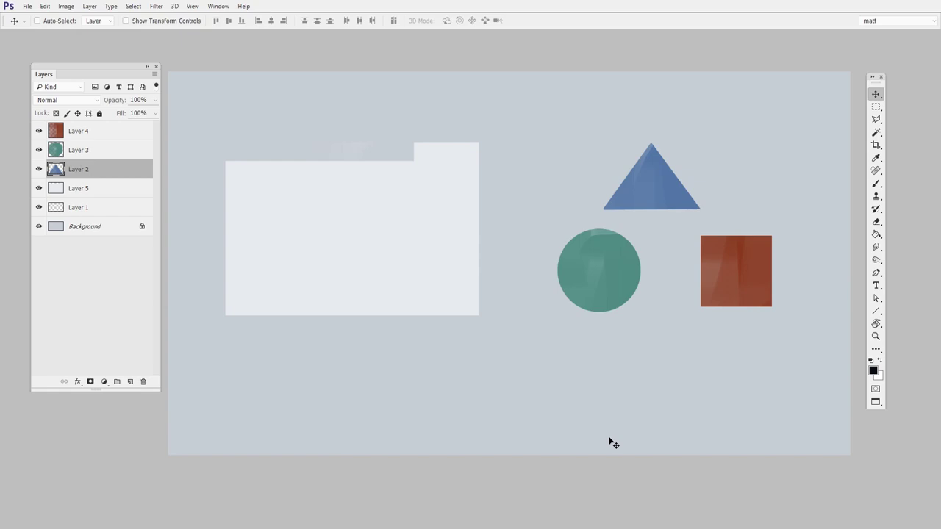
left_click(100, 152, "shift")
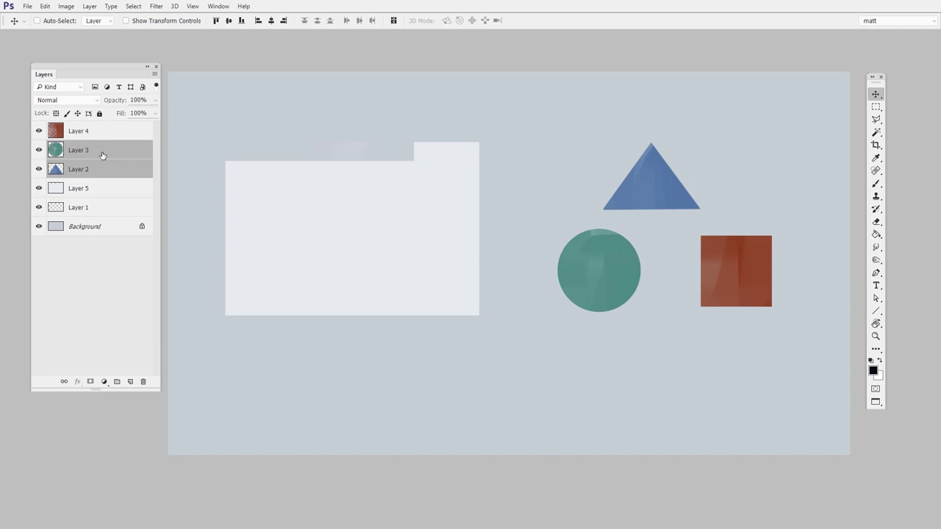
left_click_drag(620, 280, 612, 355)
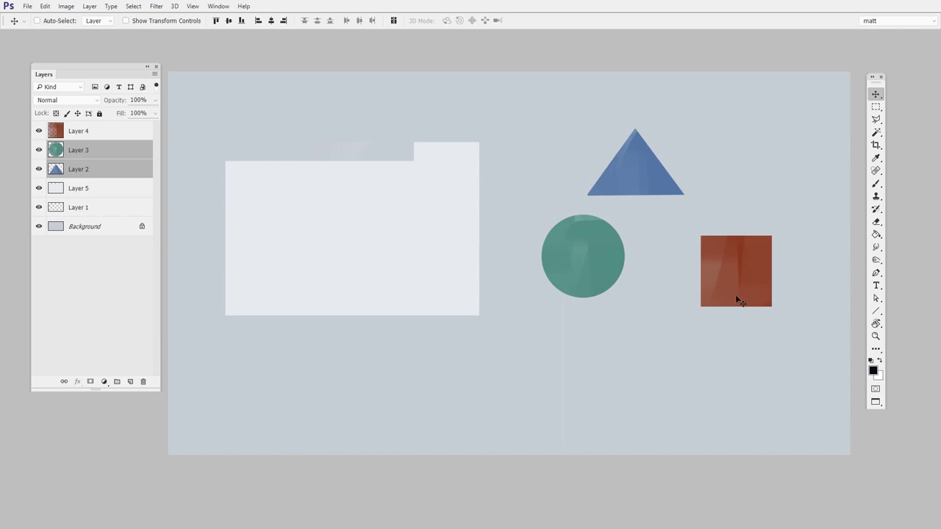
Step: Slide the red square on Layer 4 left over the green circle
left_click(106, 132)
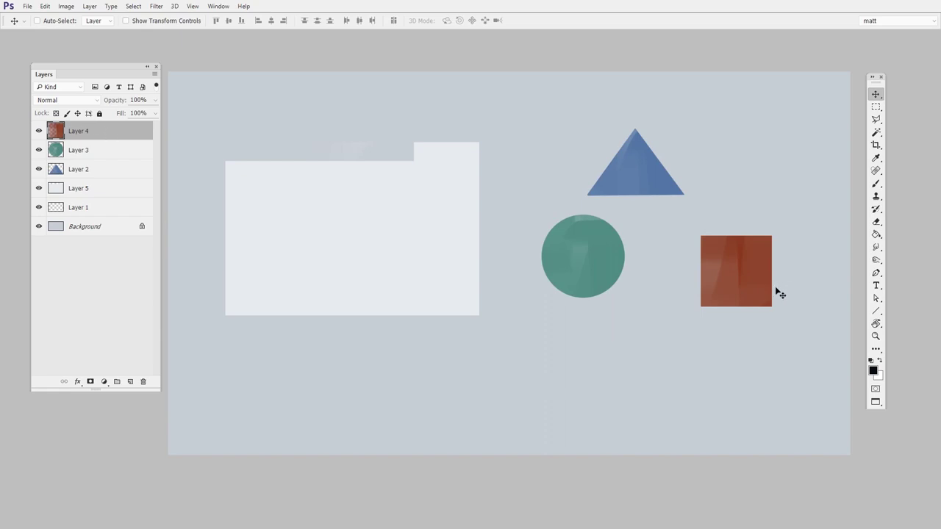
left_click_drag(773, 289, 672, 280)
key("z")
left_click(682, 296)
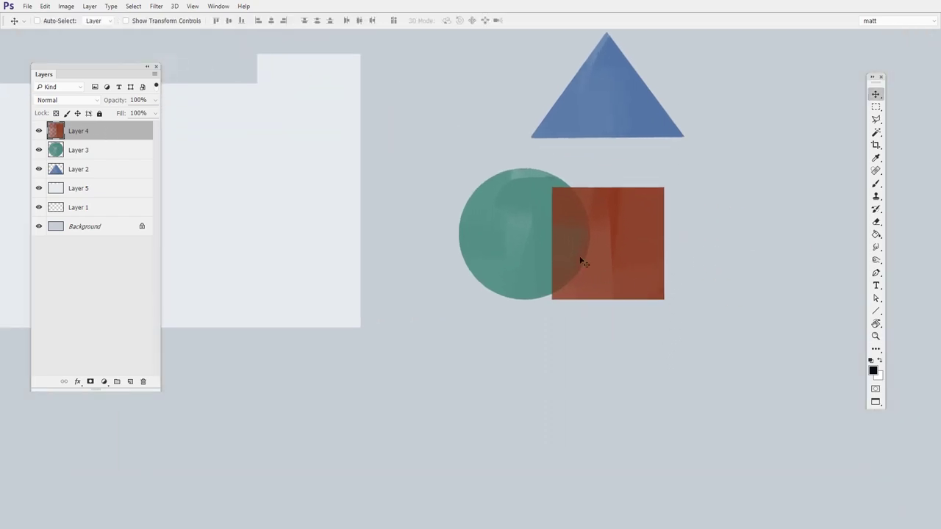
left_click_drag(597, 263, 485, 311)
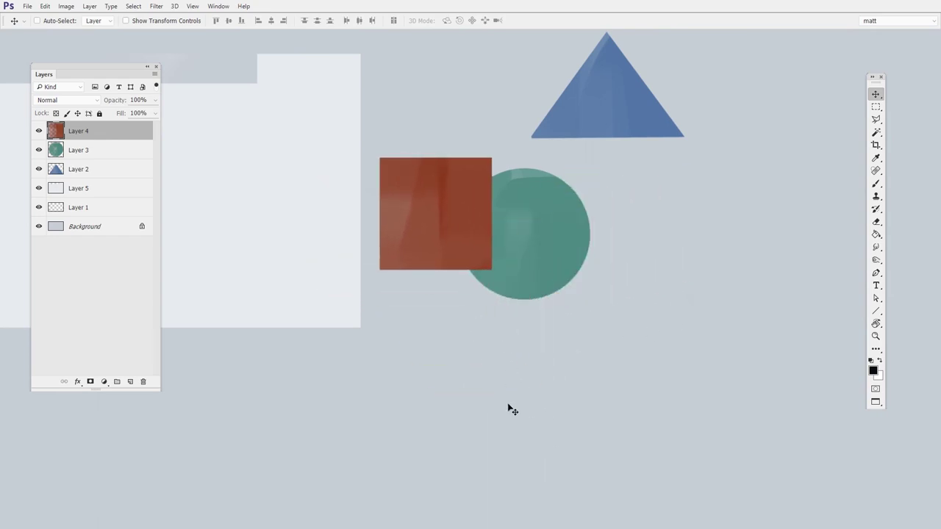
key("z")
key("ctrl+minus")
key("v")
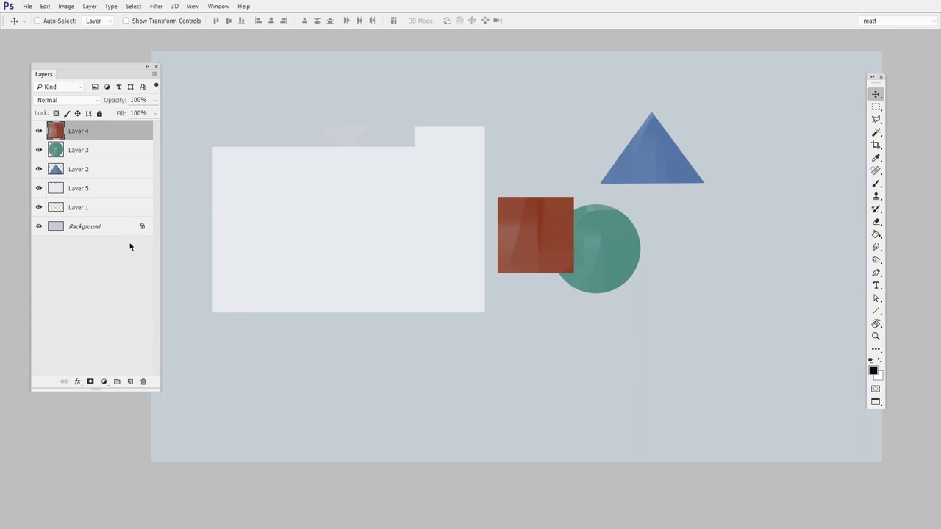
Step: Place the red square at the folder's top edge with Layer 4 below Layer 5
left_click_drag(92, 132, 97, 154)
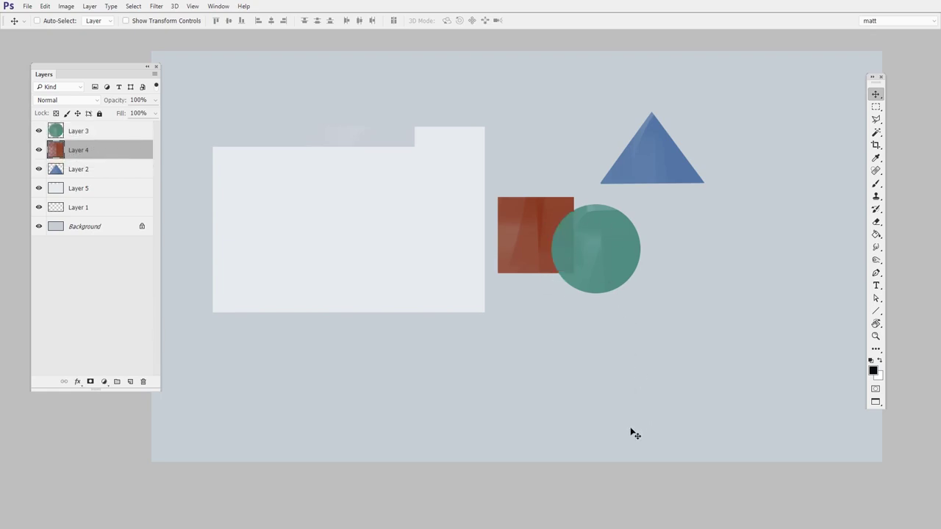
left_click_drag(588, 307, 522, 222)
left_click_drag(529, 310, 556, 289)
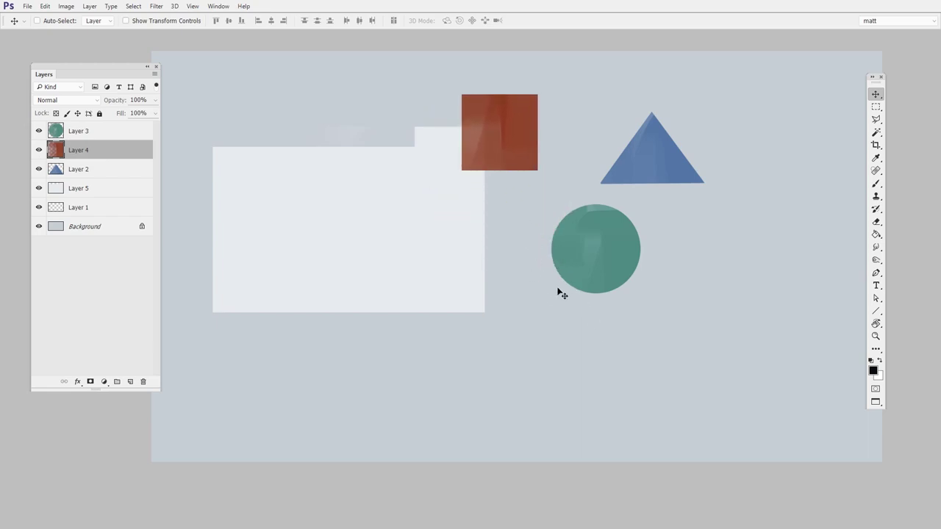
left_click_drag(97, 149, 101, 199)
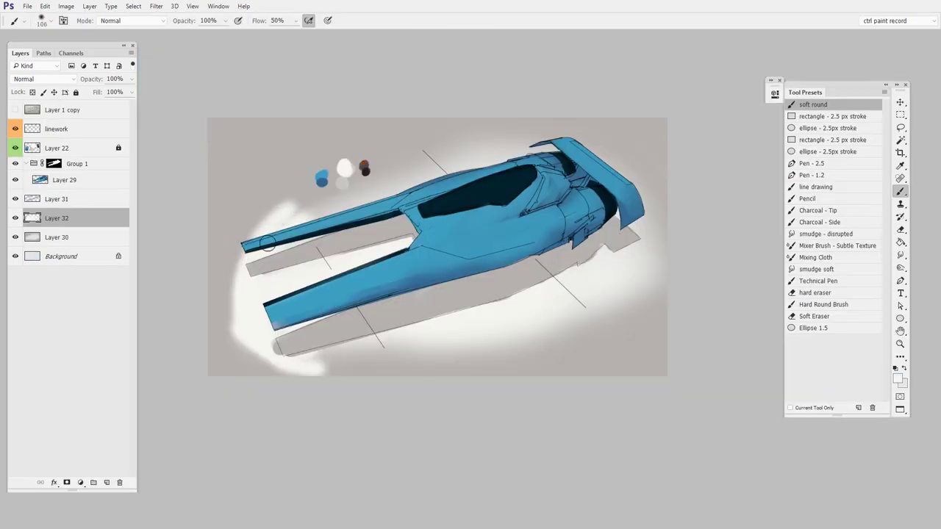
left_click(290, 210, "alt")
mouse_move(267, 206)
left_mouse_down()
mouse_move(325, 382)
mouse_move(232, 353)
mouse_move(231, 239)
mouse_move(342, 379)
mouse_move(291, 380)
mouse_move(472, 323)
mouse_move(457, 307)
mouse_move(372, 326)
mouse_move(283, 313)
mouse_move(354, 317)
mouse_move(460, 346)
mouse_move(318, 333)
mouse_move(621, 314)
mouse_move(438, 376)
left_mouse_up()
right_click(464, 313, "alt")
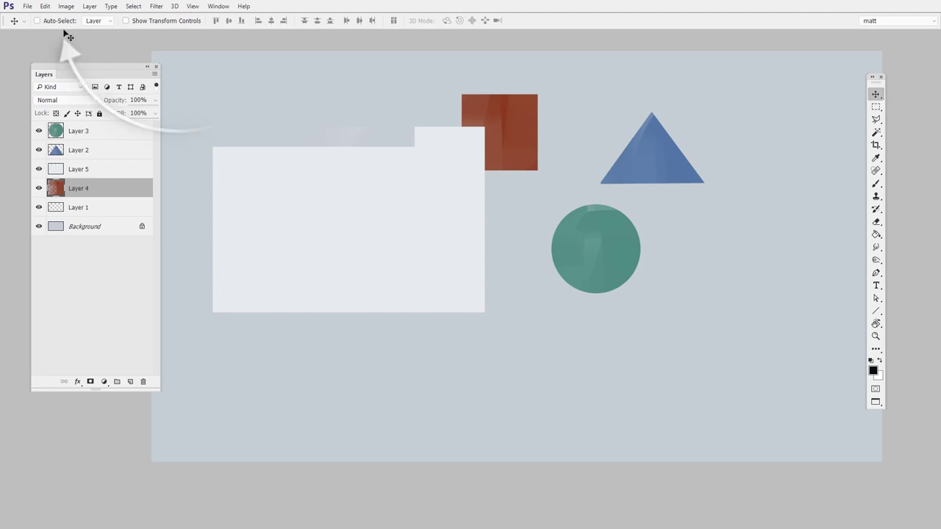
Step: Check the Auto-Select Group/Layer setting, keeping it on individual layers
left_click(110, 22)
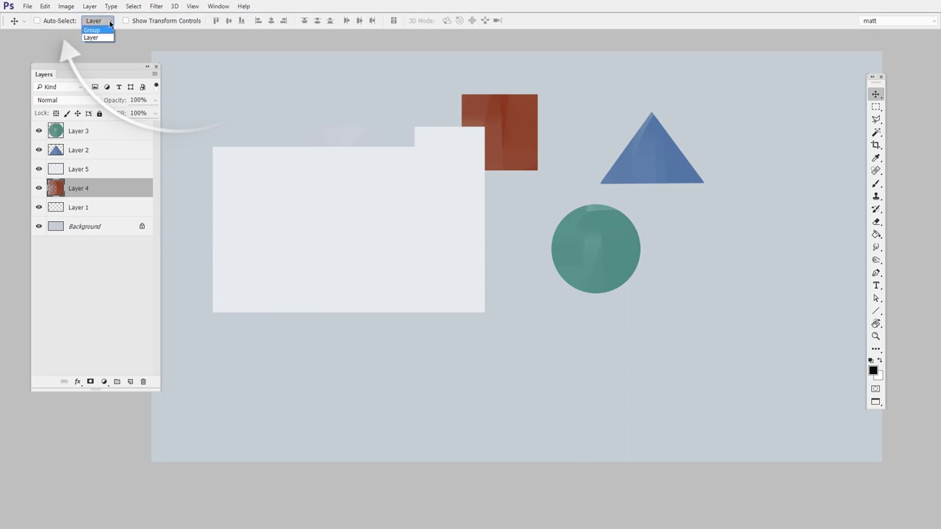
left_click(110, 22)
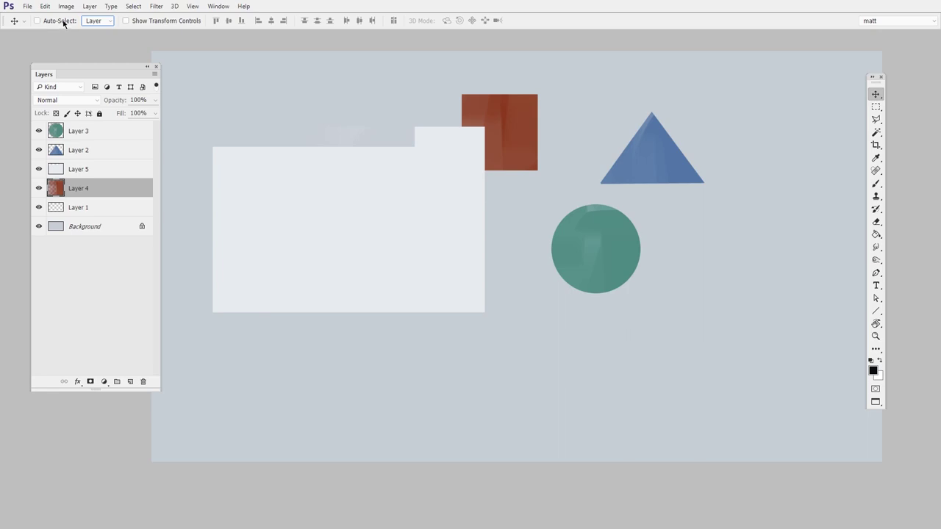
left_click(109, 21)
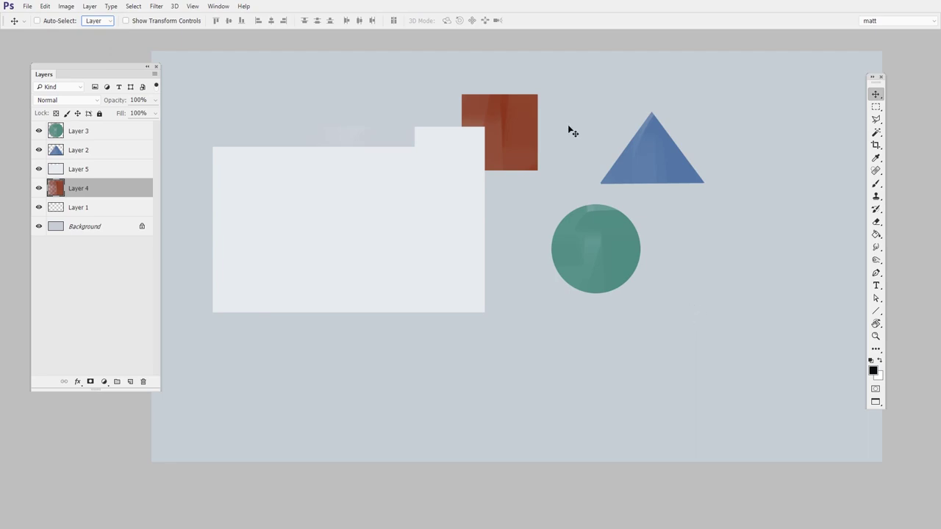
Step: Move the circle below the triangle, the triangle farther right, and the square clear of the folder
left_click(602, 263, "ctrl")
left_click_drag(630, 267, 657, 340)
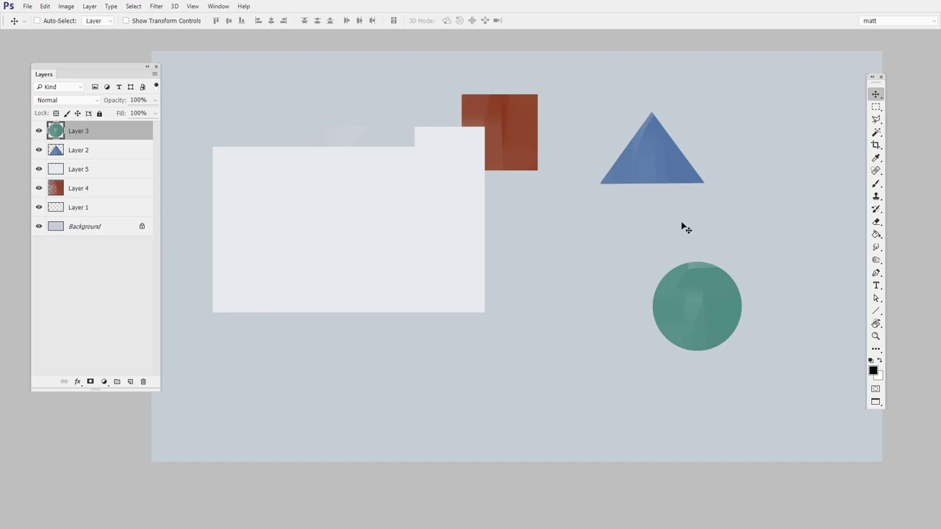
left_click(665, 164, "ctrl")
left_click_drag(691, 177, 826, 169)
left_click(510, 137, "ctrl")
left_click_drag(510, 137, 599, 172)
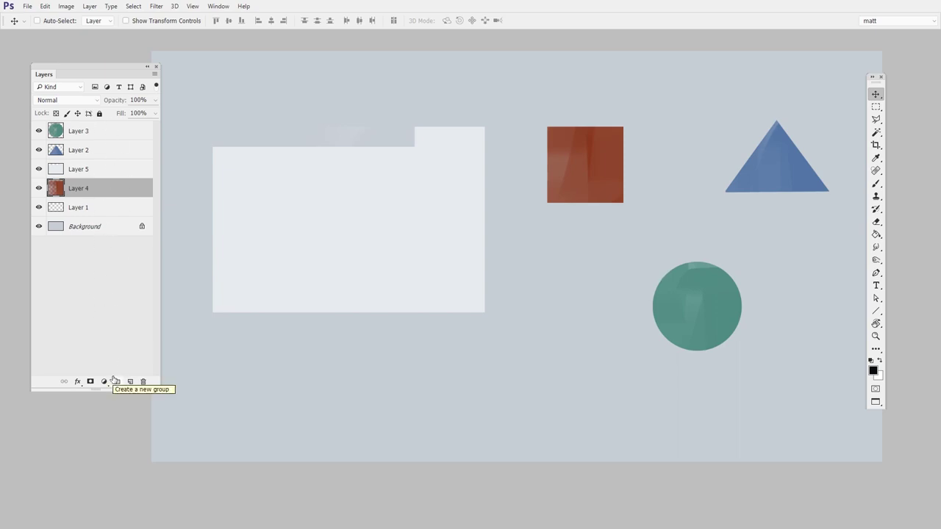
Step: Rename Layer 4 to 'red square' and nudge the square up and right
double_click(80, 188)
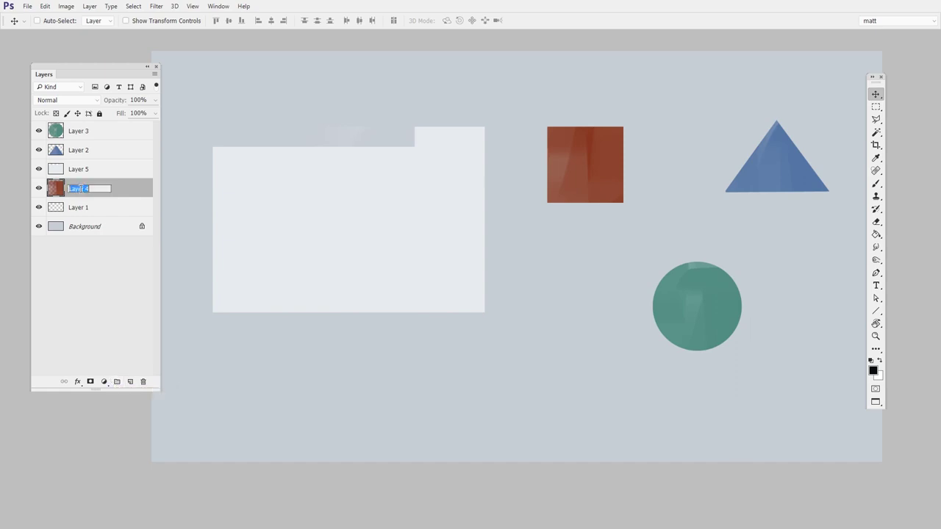
key("BackSpace")
type("red square")
key("Return")
left_click_drag(594, 160, 610, 133)
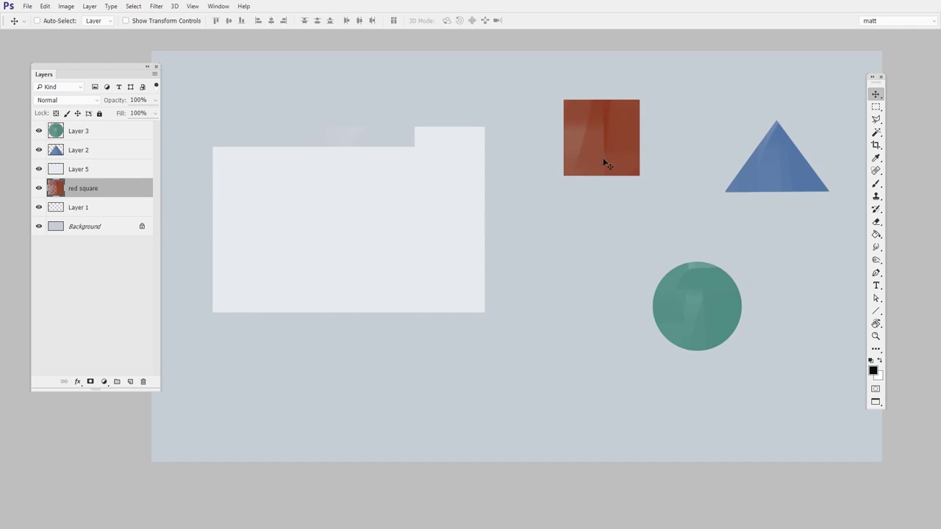
Step: Alt-drag the red square into two copies and stagger all three in a column
left_click_drag(616, 120, 578, 234)
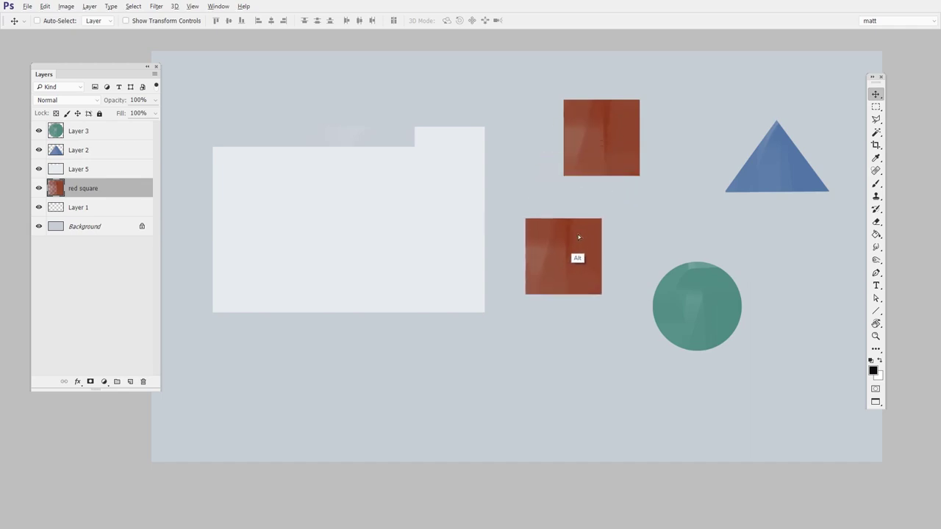
left_click_drag(576, 284, 521, 391)
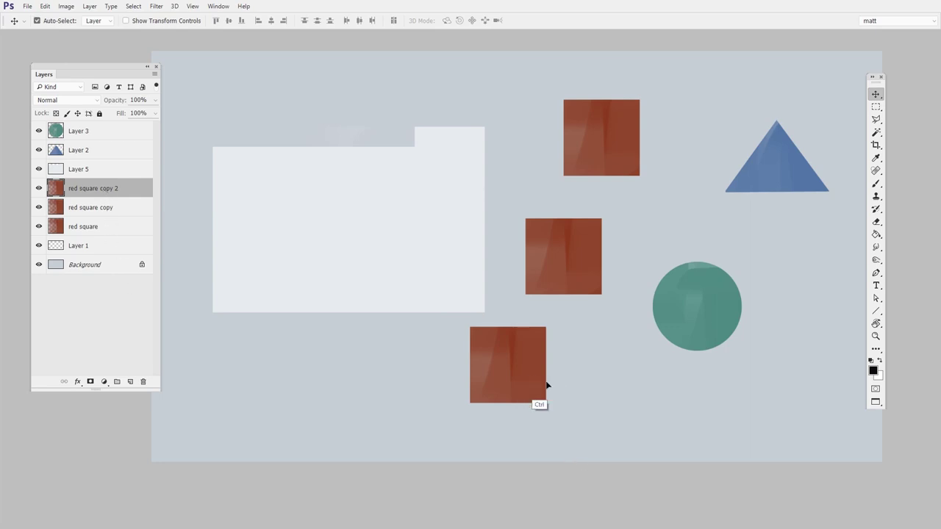
left_click_drag(544, 388, 598, 399)
left_click_drag(583, 272, 616, 269)
left_click_drag(624, 147, 608, 121)
left_click_drag(615, 269, 594, 289)
left_click_drag(563, 373, 568, 351)
left_click_drag(609, 118, 664, 121)
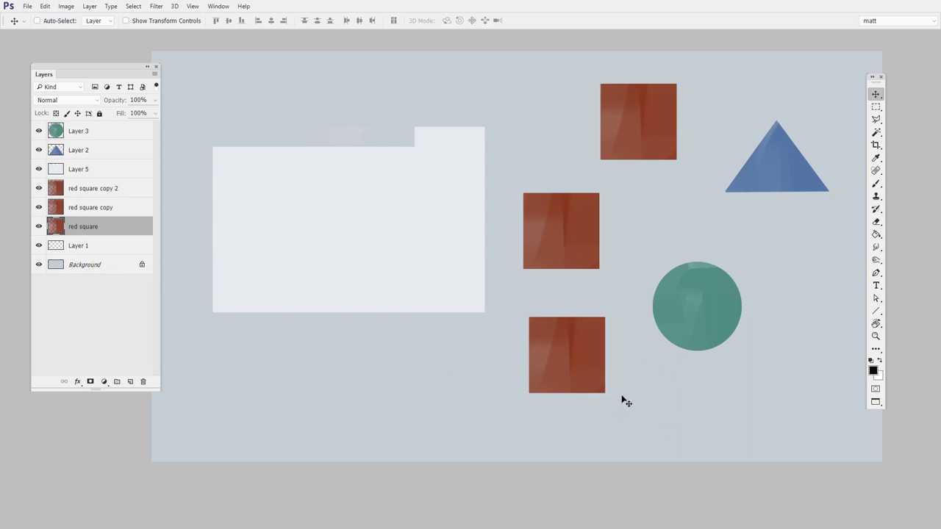
Step: Move Layer 5 below 'red square' and arrange the three red squares on the folder
left_click_drag(581, 365, 250, 208)
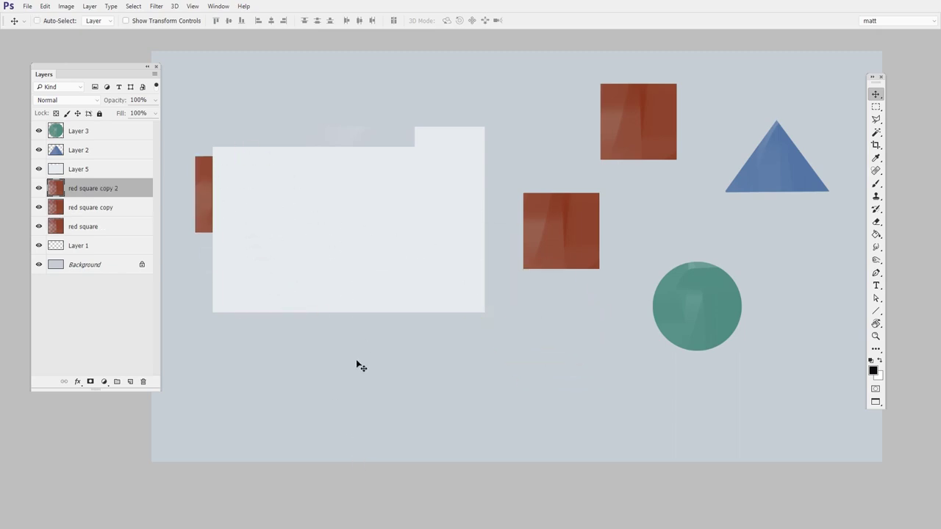
left_click_drag(96, 170, 104, 235)
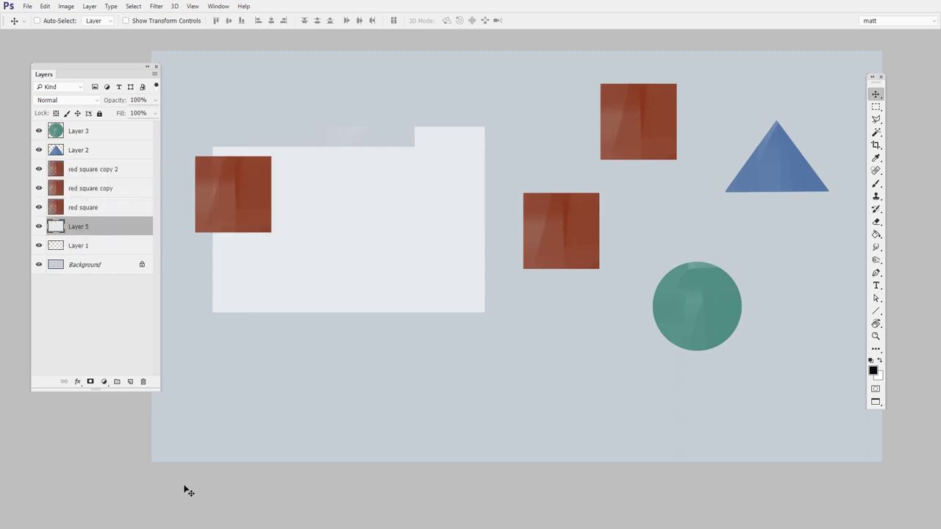
left_click_drag(250, 194, 284, 204)
left_click_drag(555, 235, 366, 269)
left_click_drag(634, 129, 435, 209)
left_click_drag(349, 282, 330, 294)
left_click_drag(442, 221, 425, 230)
left_click_drag(347, 285, 358, 277)
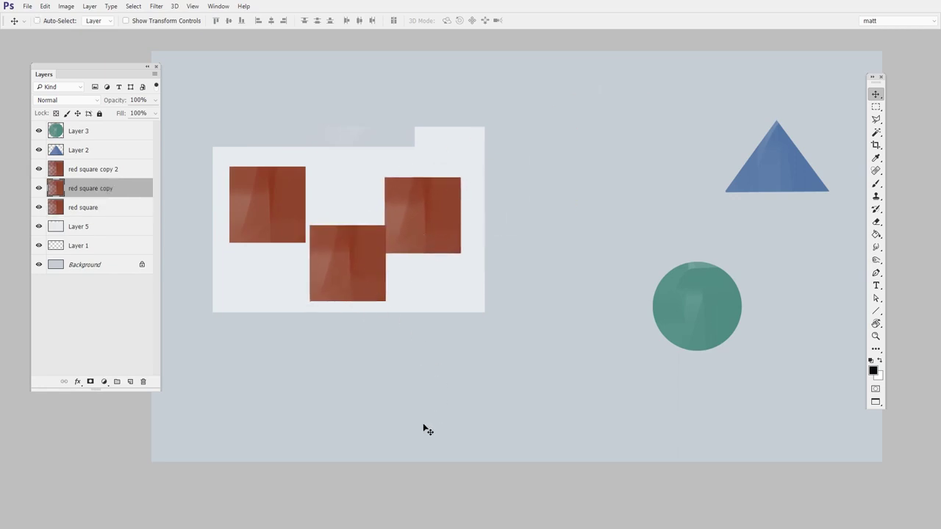
Step: Select the folder shape's layer and shift it slightly right and down
left_click(101, 226)
left_click_drag(505, 270, 466, 298)
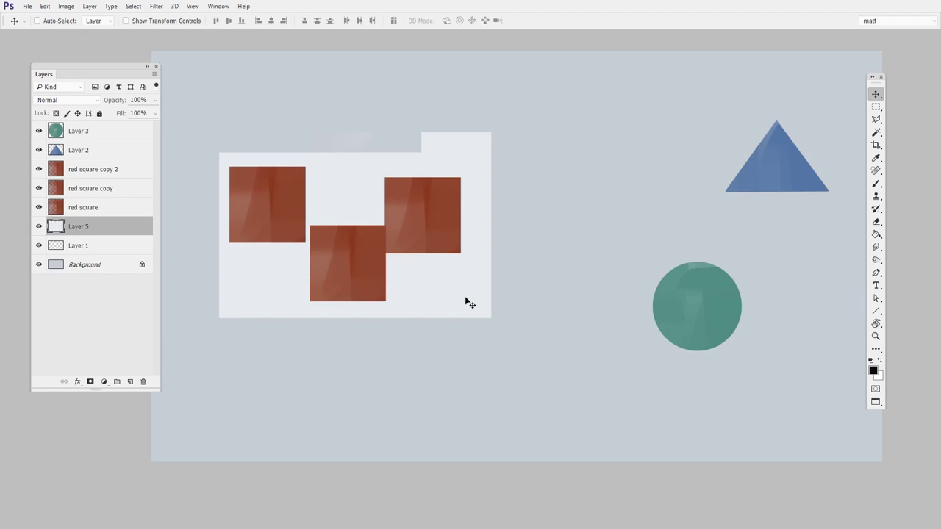
mouse_move(417, 218)
left_mouse_down()
mouse_move(431, 206)
mouse_move(422, 209)
left_mouse_up()
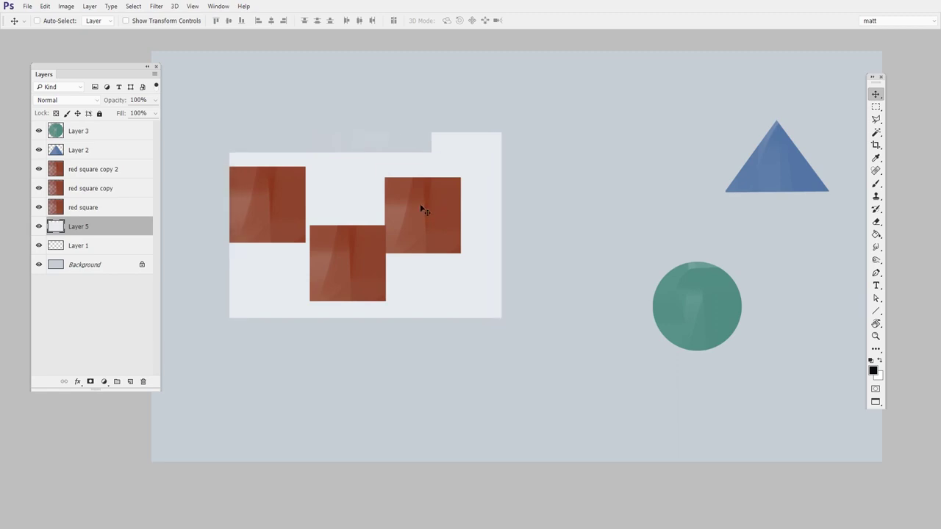
Step: Group the layers from red square copy 2 down to Layer 5 into Group 1, then expand it
left_click(102, 169)
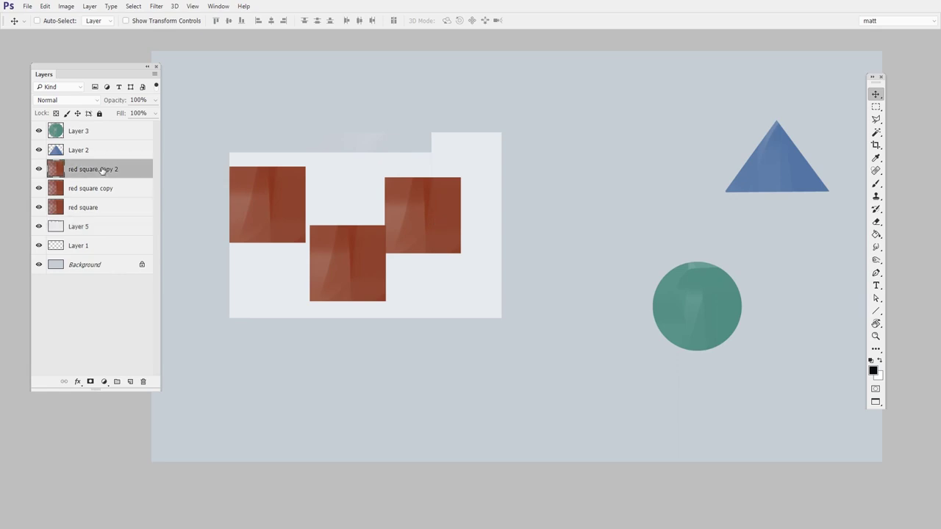
left_click(107, 228, "shift")
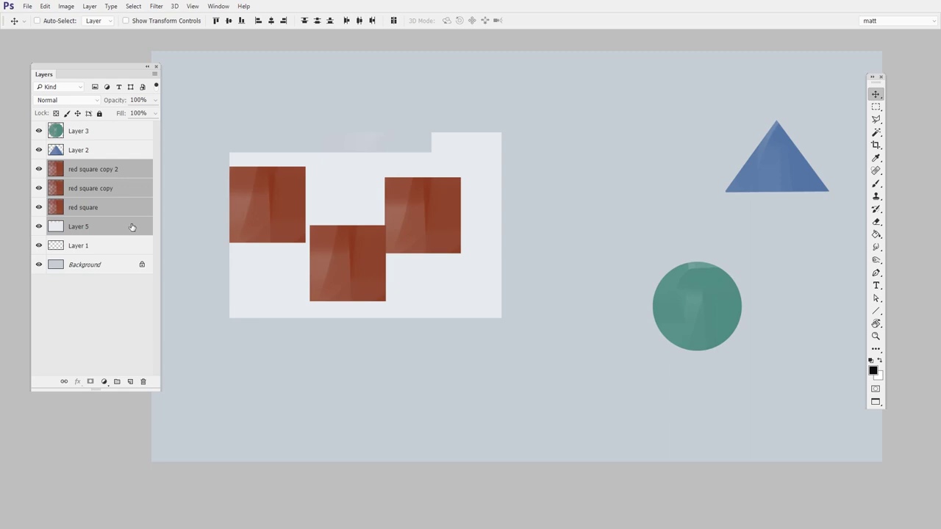
left_click(117, 383)
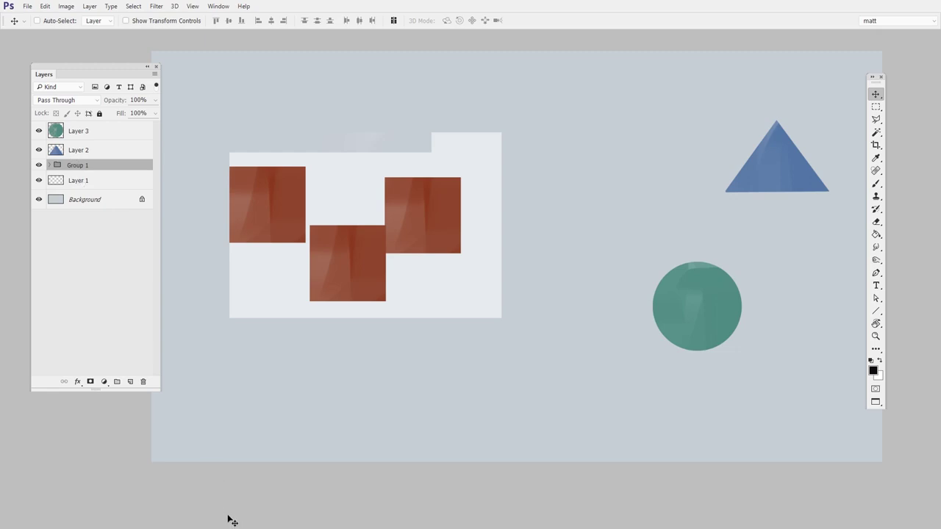
left_click(50, 165)
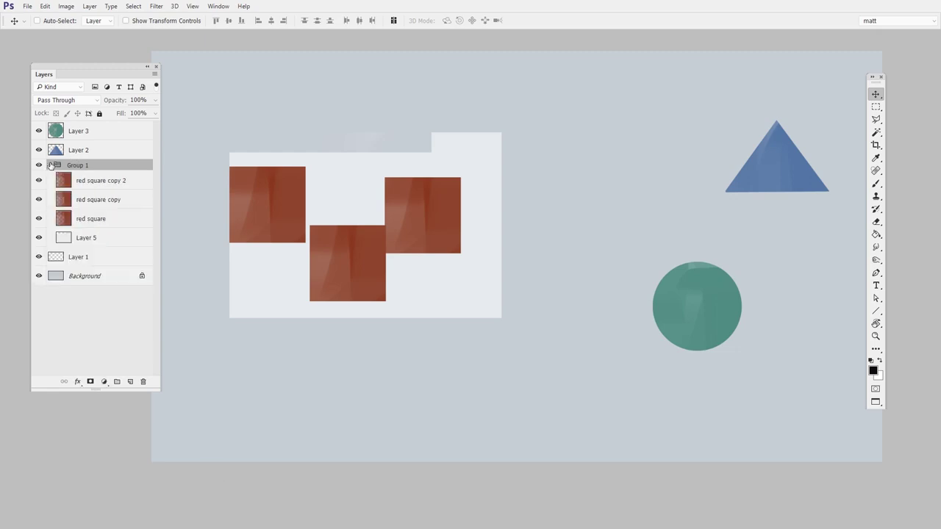
left_click(50, 165)
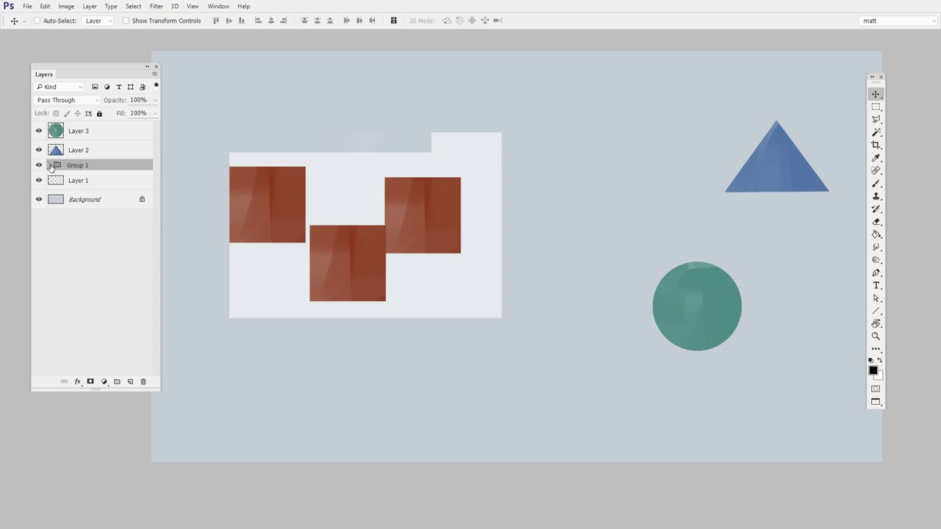
left_click(50, 166)
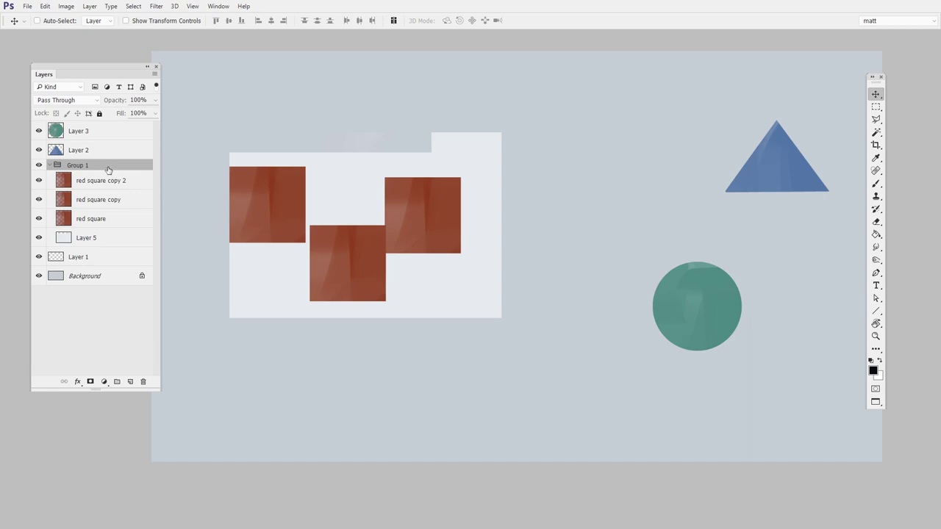
Step: Select Group 1 and drag it slightly up and to the right on the canvas
key("alt+bracketleft")
key("alt+bracketleft")
key("alt+bracketleft")
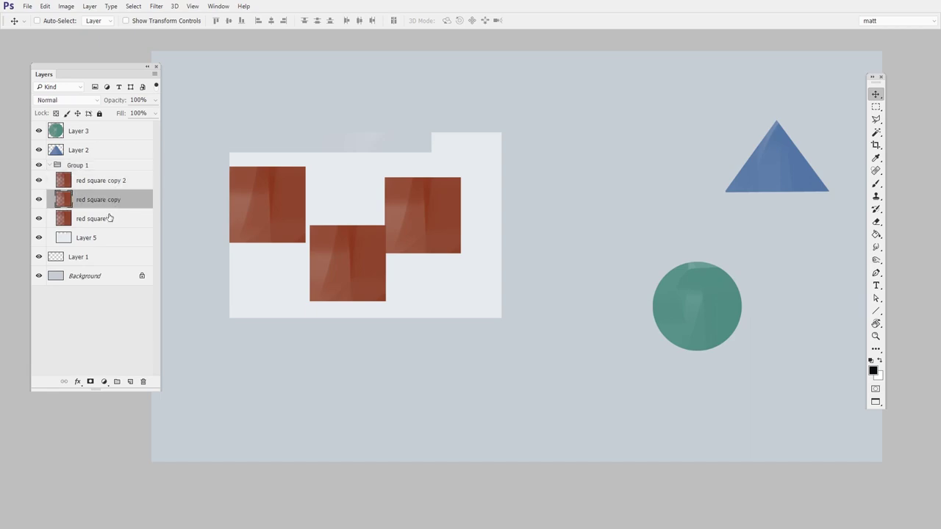
left_click(103, 169)
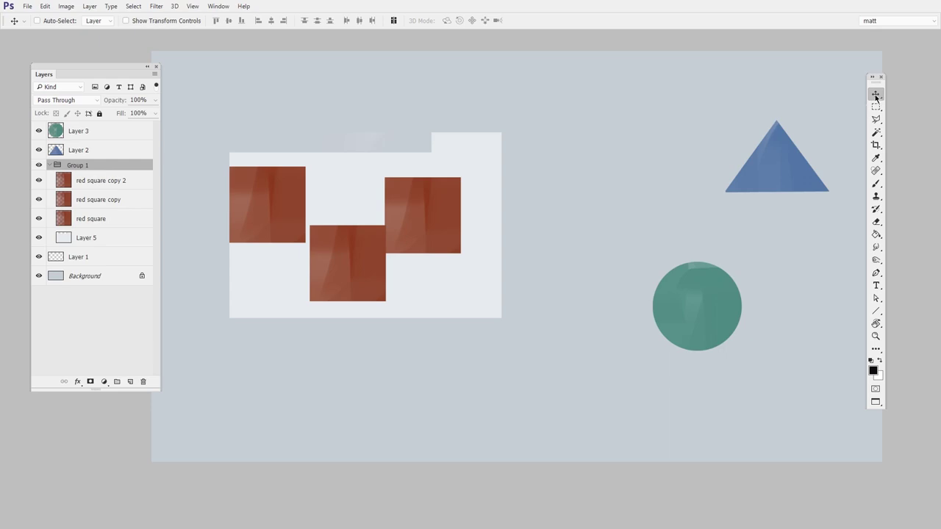
left_click_drag(475, 262, 500, 243)
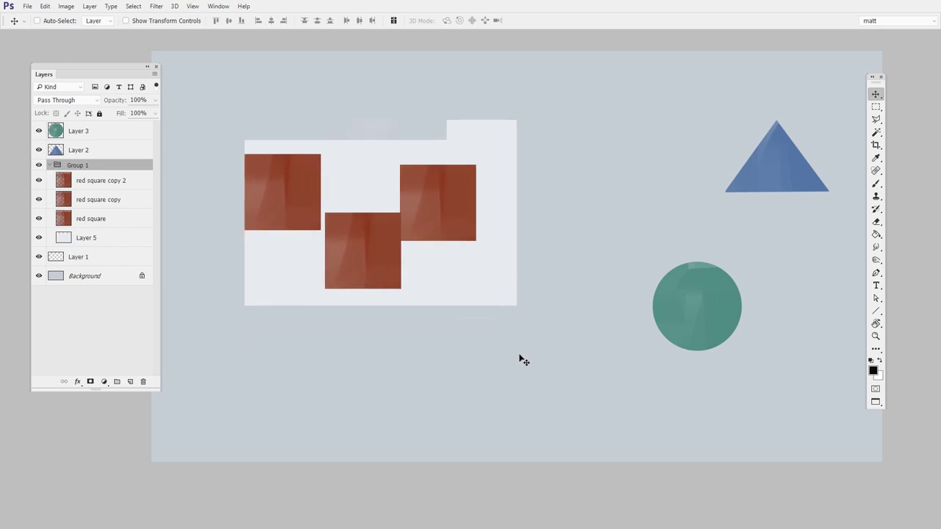
Step: Stretch the whole group wider and shorter with Ctrl+T, then undo the resize
key("ctrl+t")
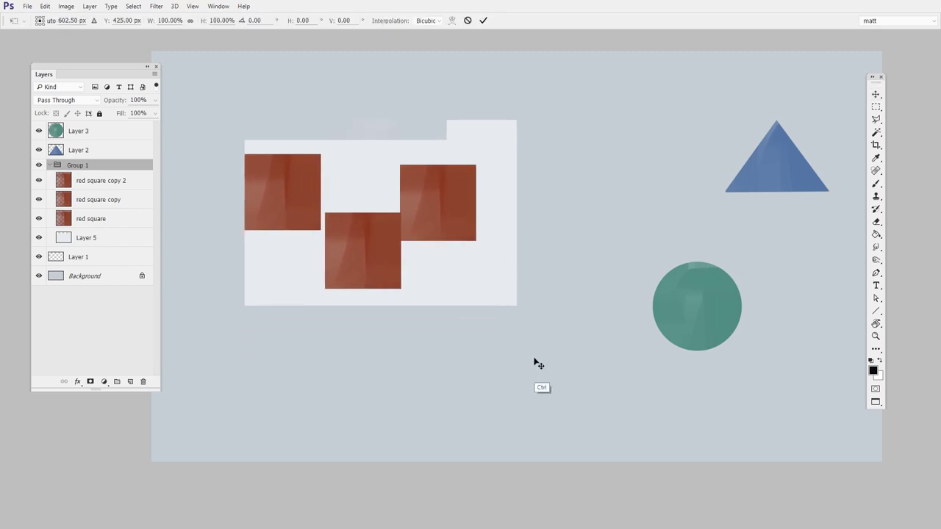
left_click_drag(516, 305, 586, 286)
key("Return")
key("ctrl+z")
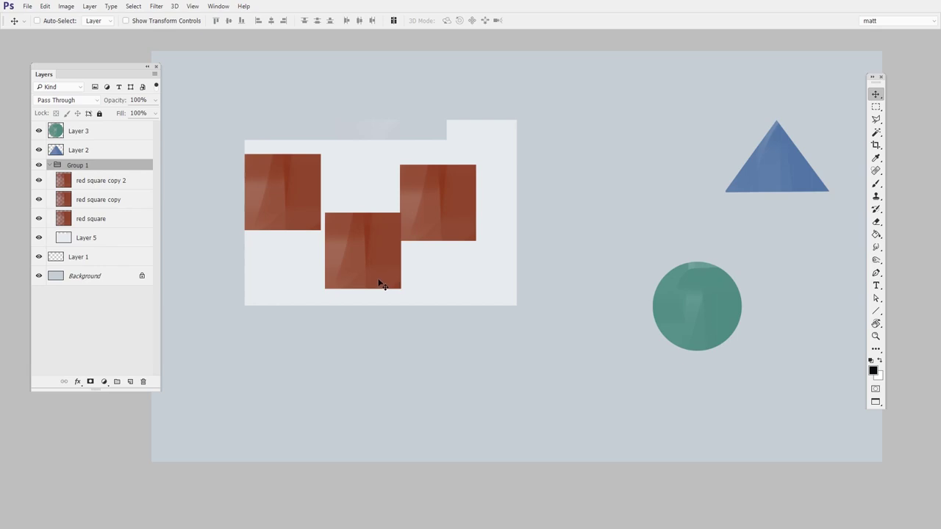
Step: Shift Group 1 slightly left, keeping the top-left red square on the folder's left side
left_click(302, 191, "ctrl")
left_click_drag(297, 203, 671, 180)
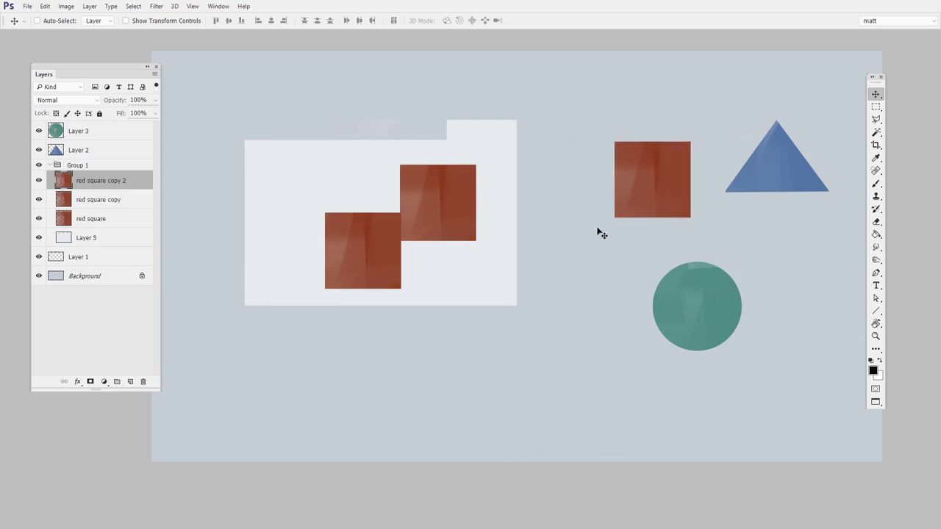
left_click(87, 167)
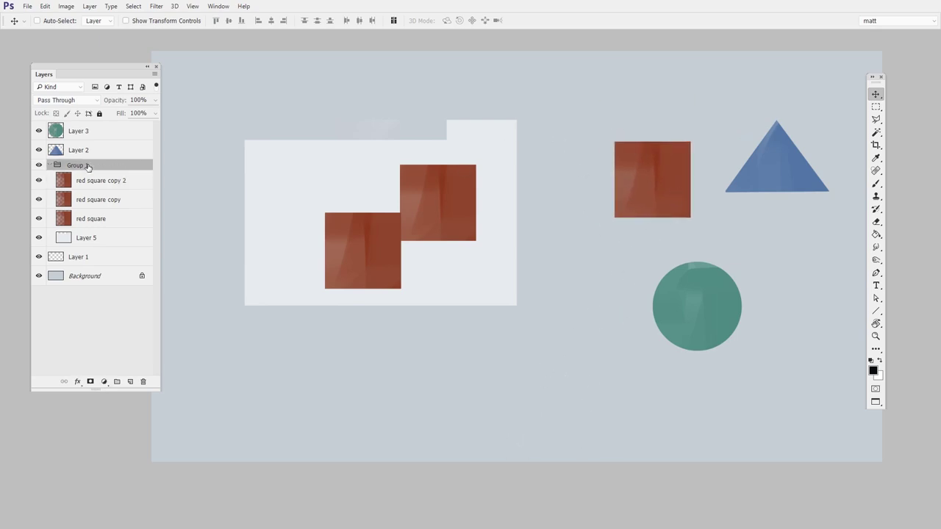
left_click_drag(581, 436, 517, 349)
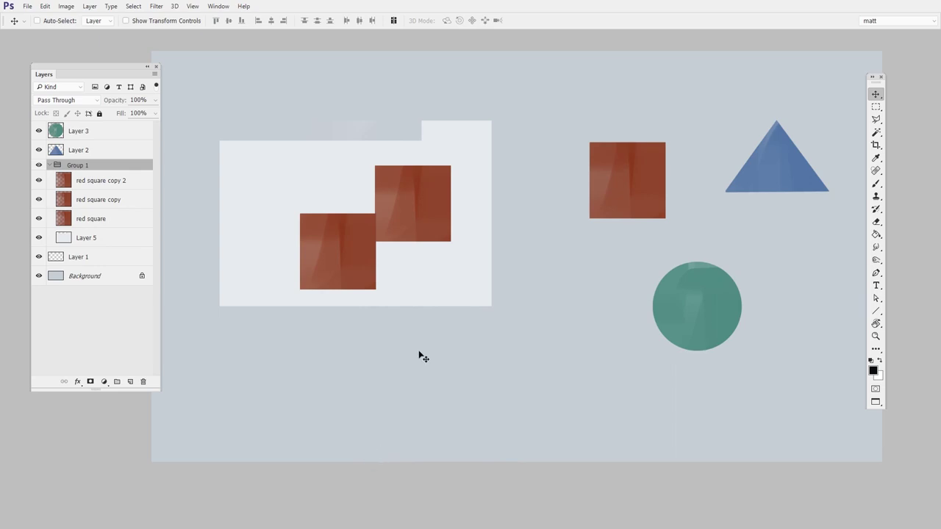
left_click_drag(633, 189, 311, 202)
Step: Nudge the right square up-right, drop the middle square onto the folder's bottom edge, and collapse Group 1
left_click(365, 262, "ctrl")
left_click_drag(421, 220, 448, 211)
left_click(358, 259, "ctrl")
left_click_drag(358, 258, 373, 280)
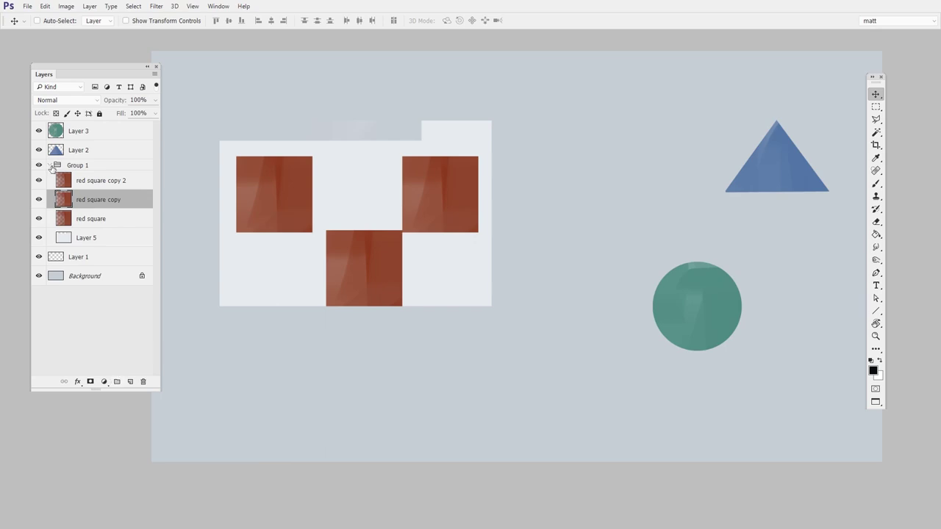
left_click(51, 167)
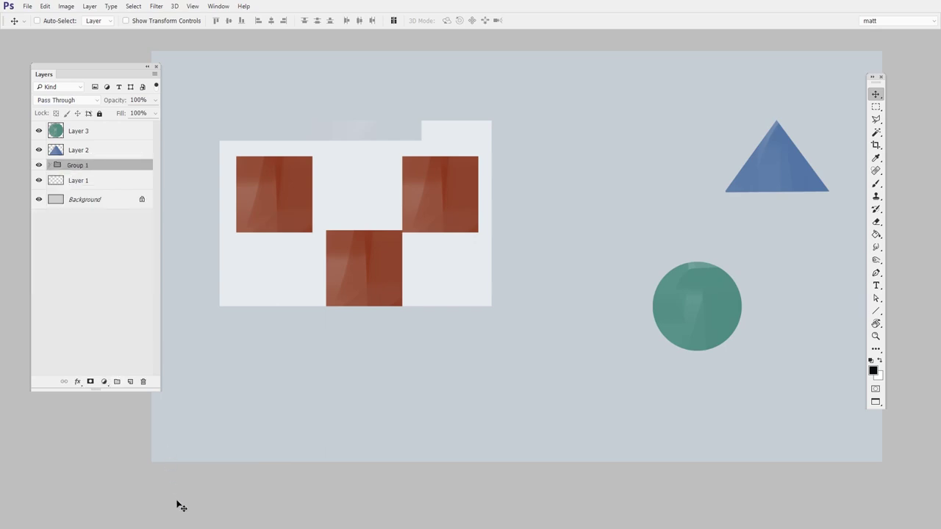
left_click(39, 164)
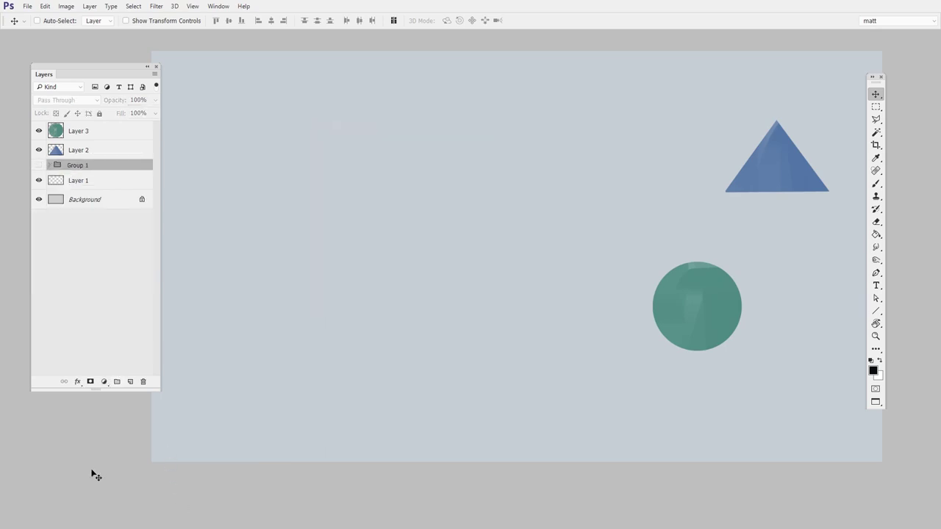
left_click(39, 164)
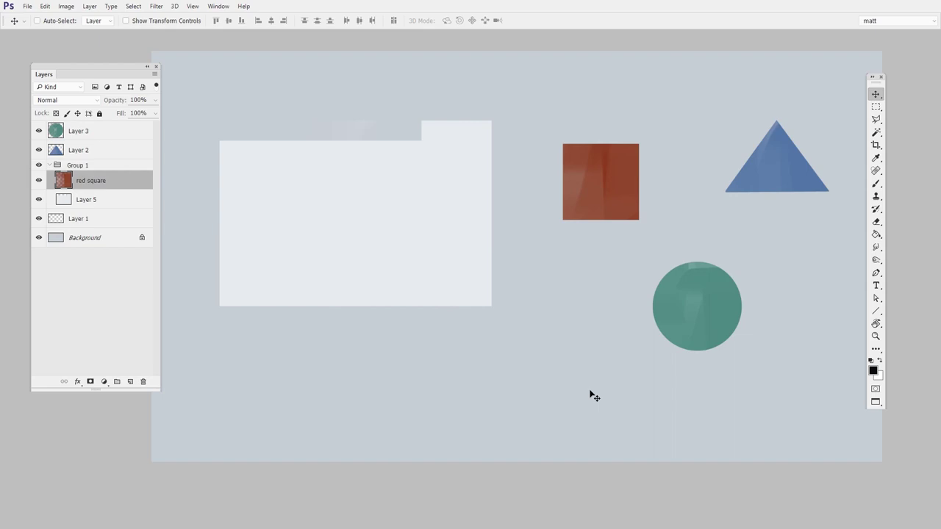
Step: Shift the teal circle left, duplicate the red square lower right, and group both squares as Group 2
left_click_drag(689, 325, 660, 322)
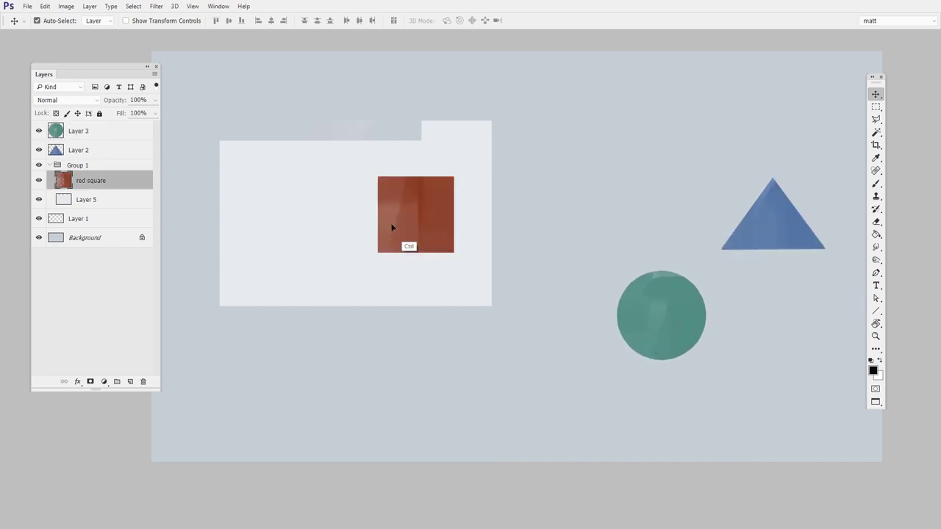
left_click_drag(392, 228, 443, 321)
left_click(335, 239, "ctrl+shift")
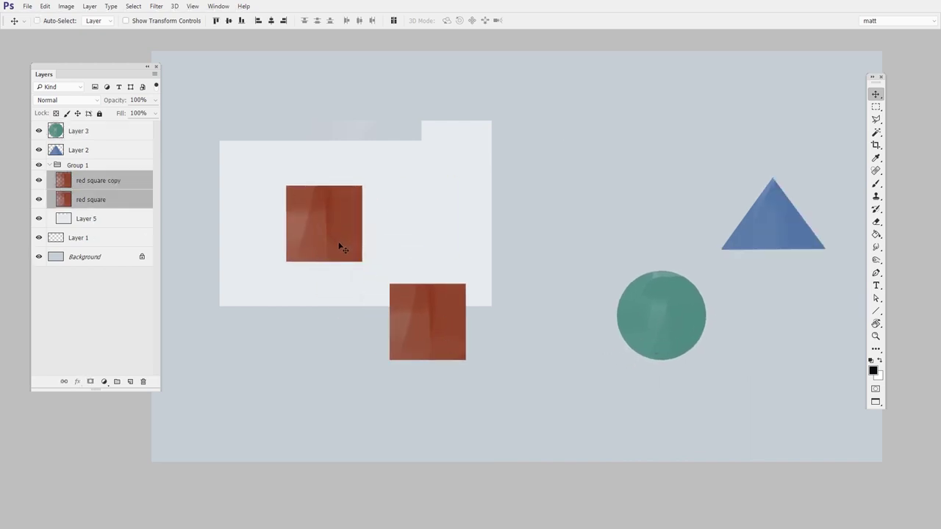
left_click_drag(108, 183, 111, 162)
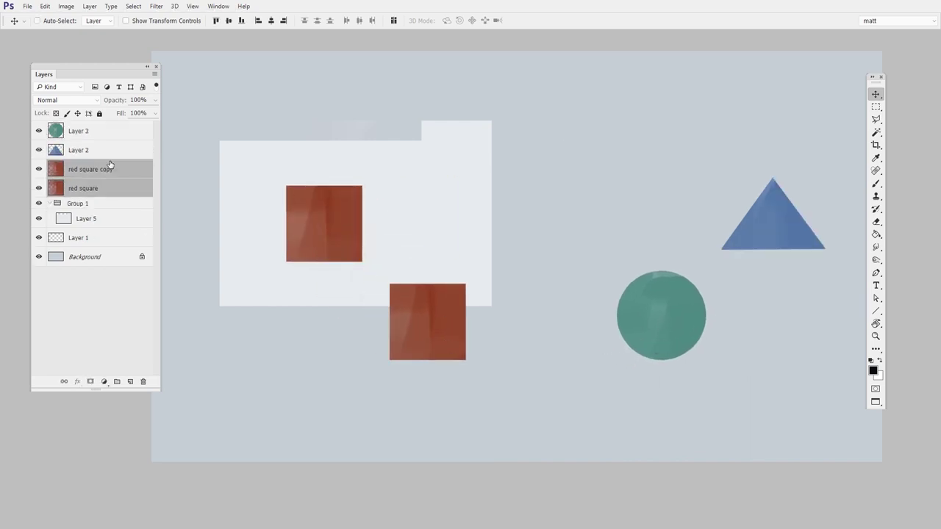
left_click(117, 381)
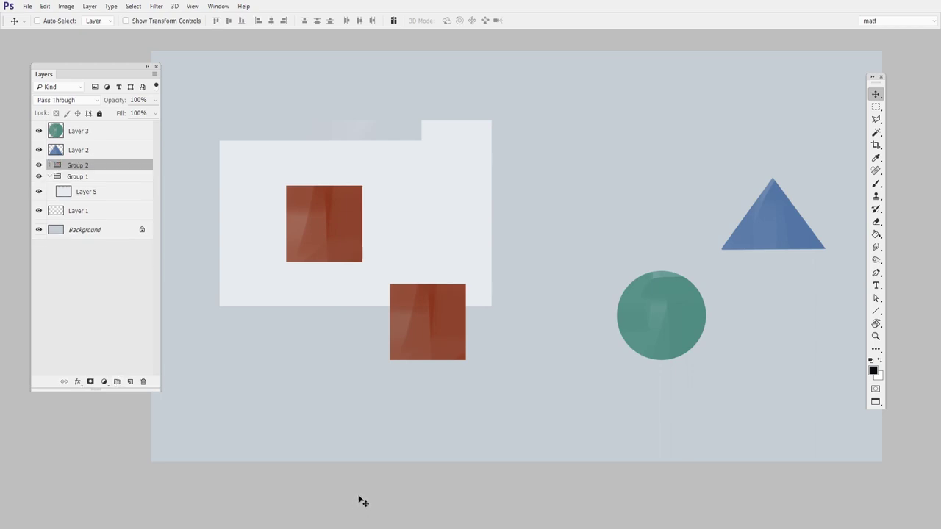